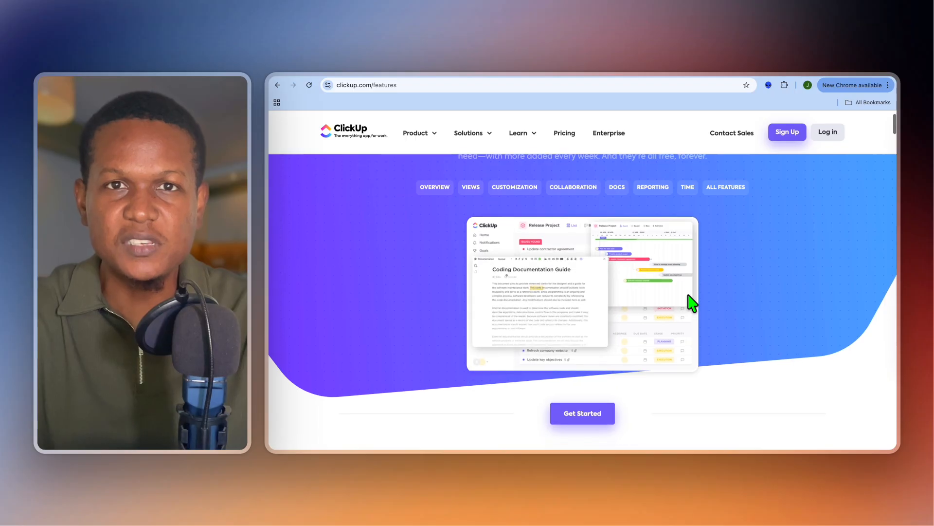
Look through the ClickUp features page around the introductory banner and the ClickUp Overview section.
scroll(692, 302, "down", 1)
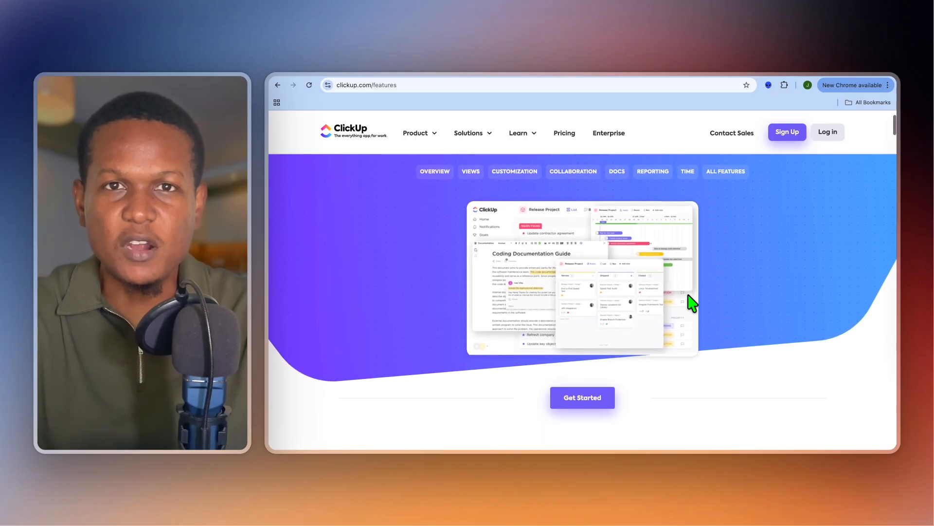
scroll(692, 303, "down", 1)
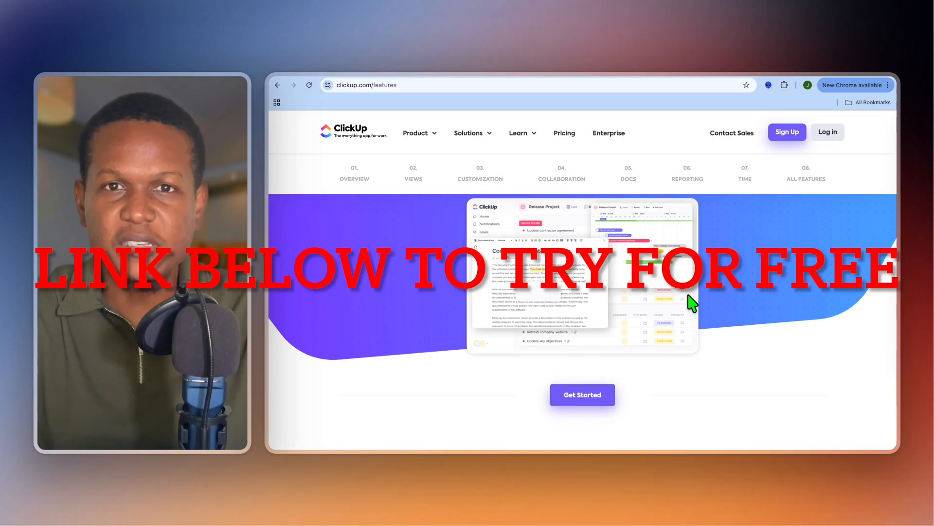
scroll(692, 303, "down", 4)
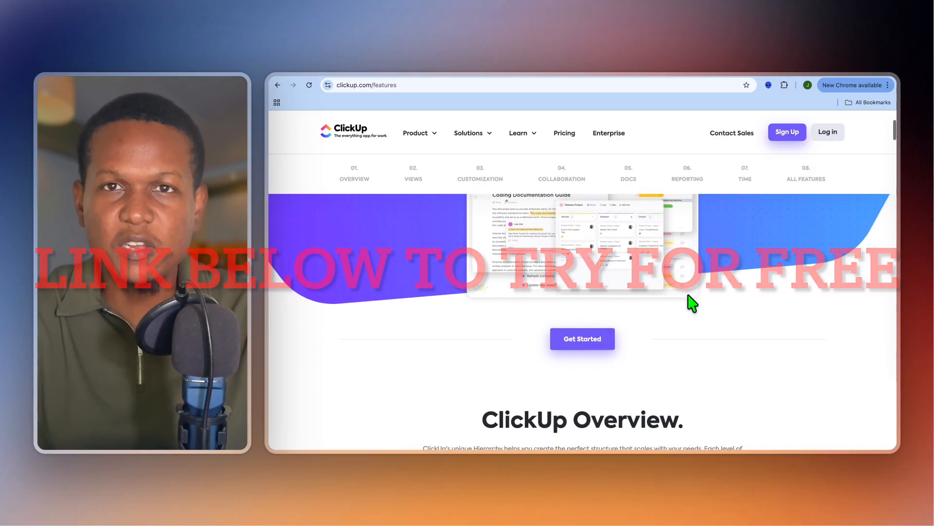
scroll(692, 303, "down", 1)
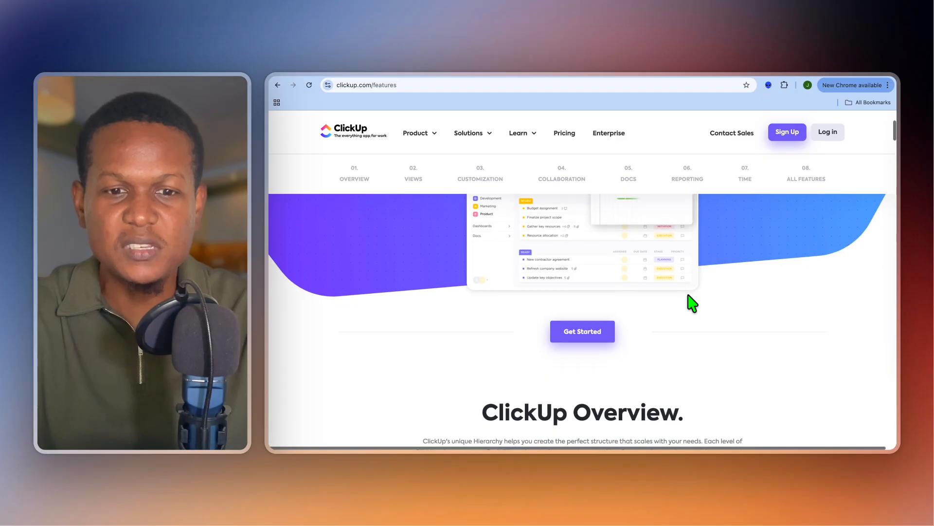
scroll(692, 303, "down", 3)
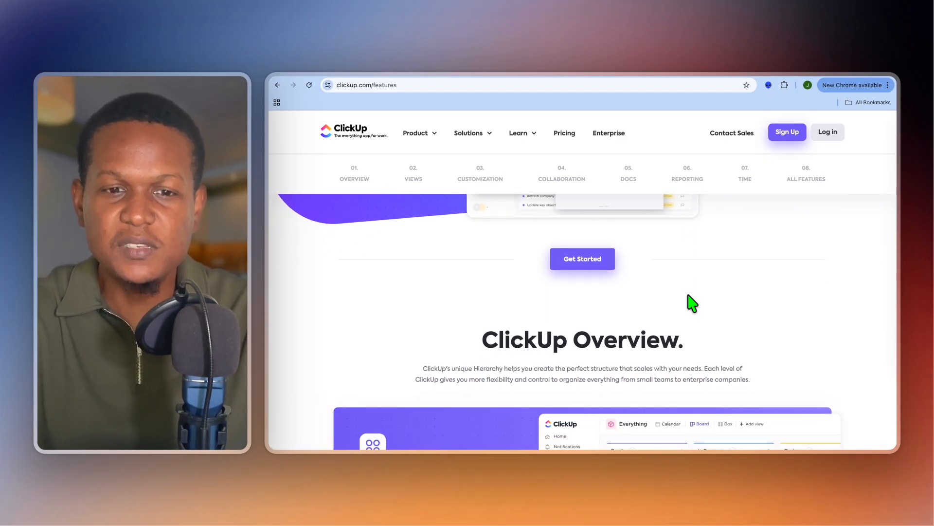
scroll(692, 302, "down", 2)
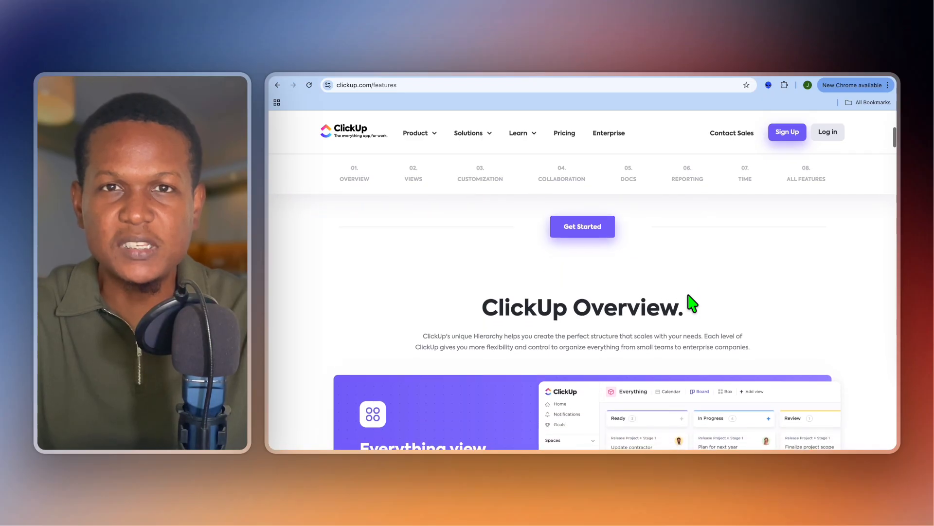
scroll(692, 302, "down", 2)
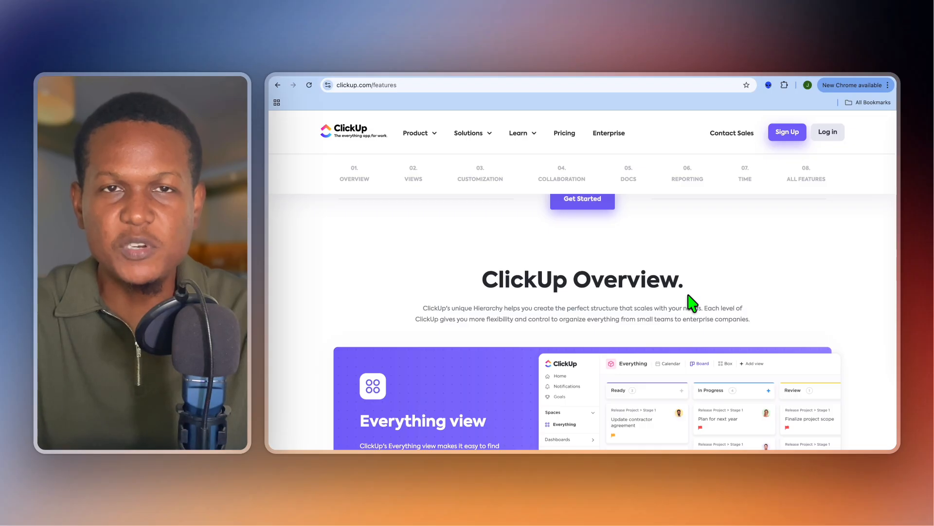
scroll(692, 303, "up", 2)
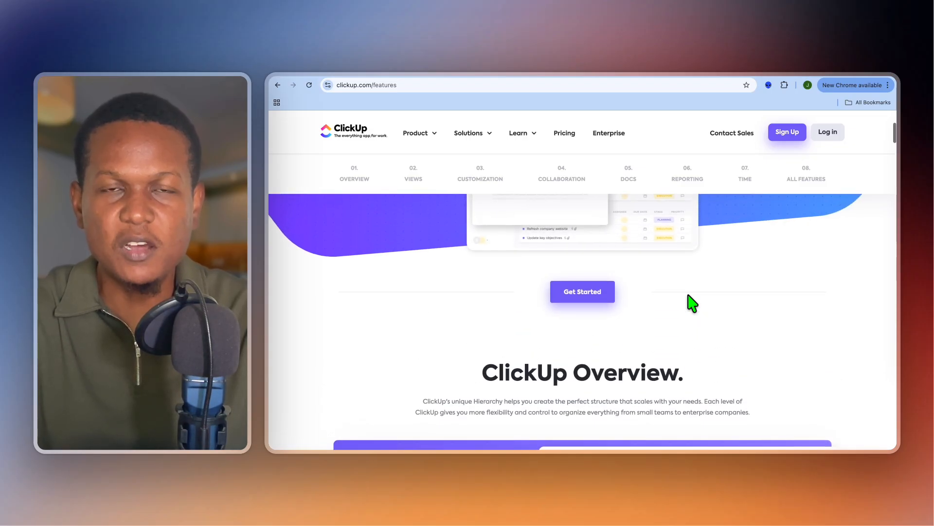
scroll(690, 303, "up", 2)
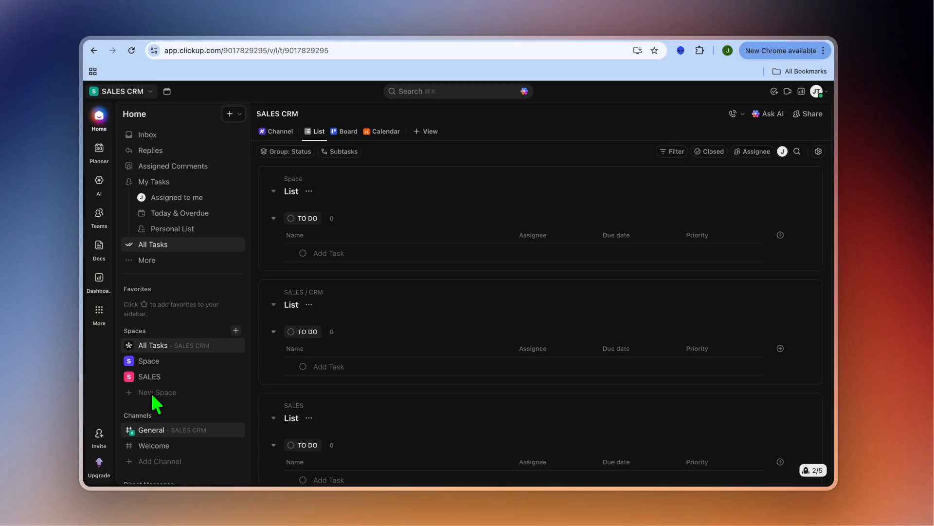
left_click(155, 394)
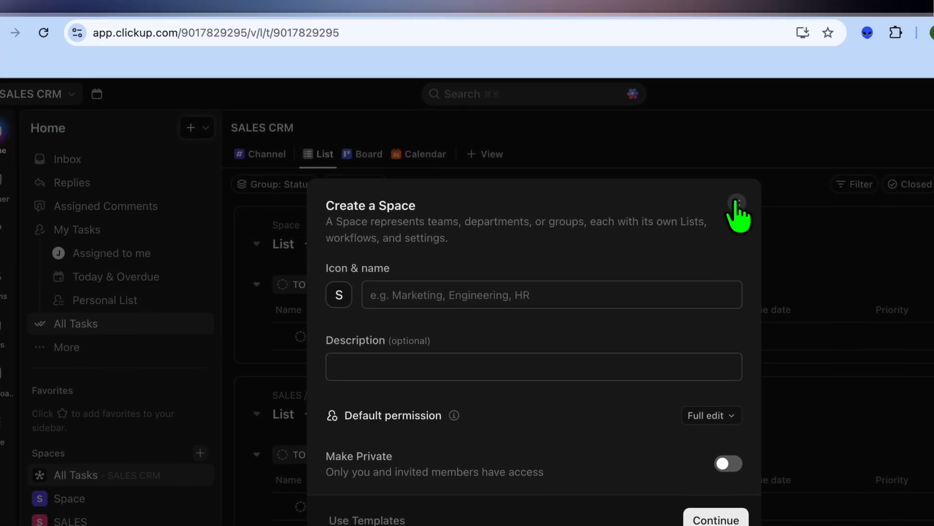
left_click(737, 204)
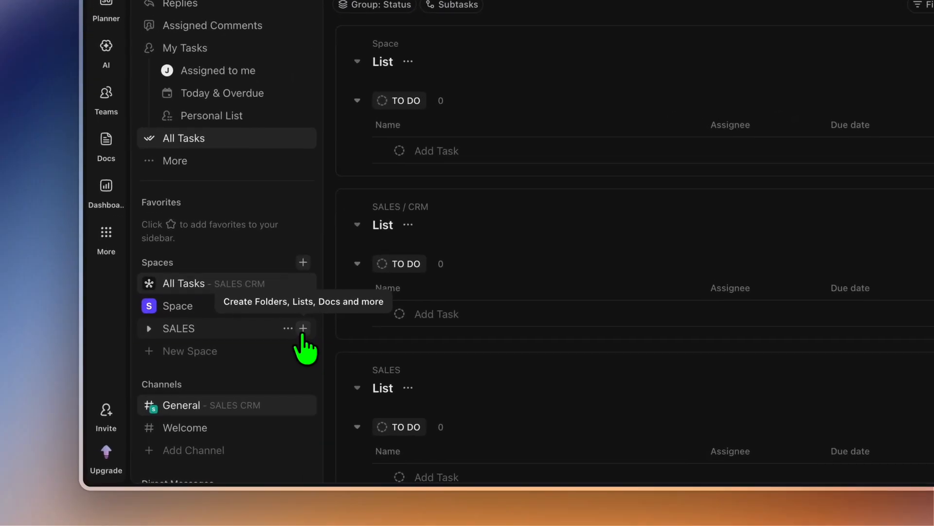
left_click(236, 376)
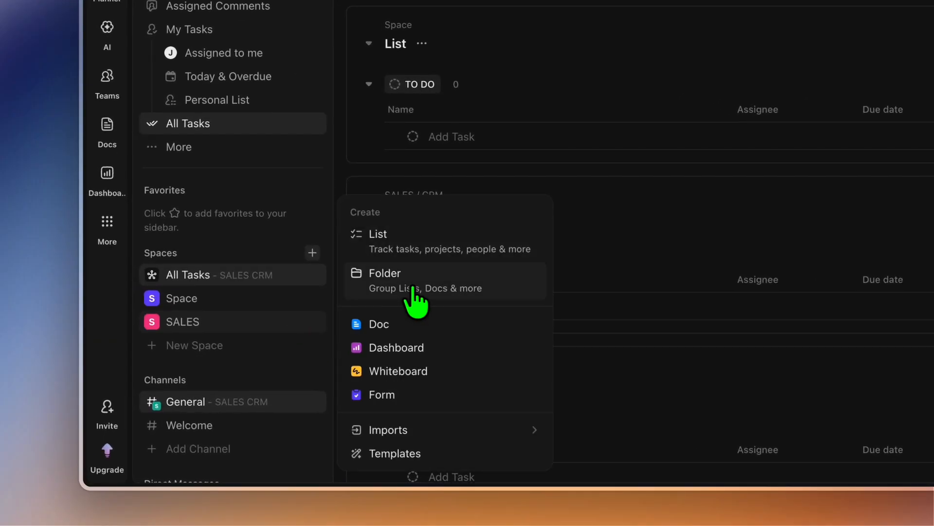
left_click(240, 351)
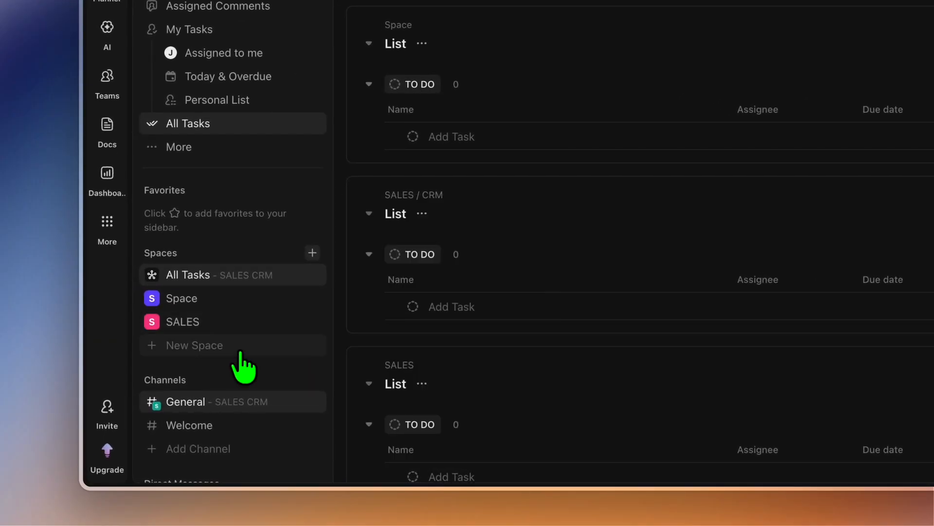
Create a list named "sales pipeline" in the SALES space's CRM folder and apply its AI suggested settings.
left_click(225, 327)
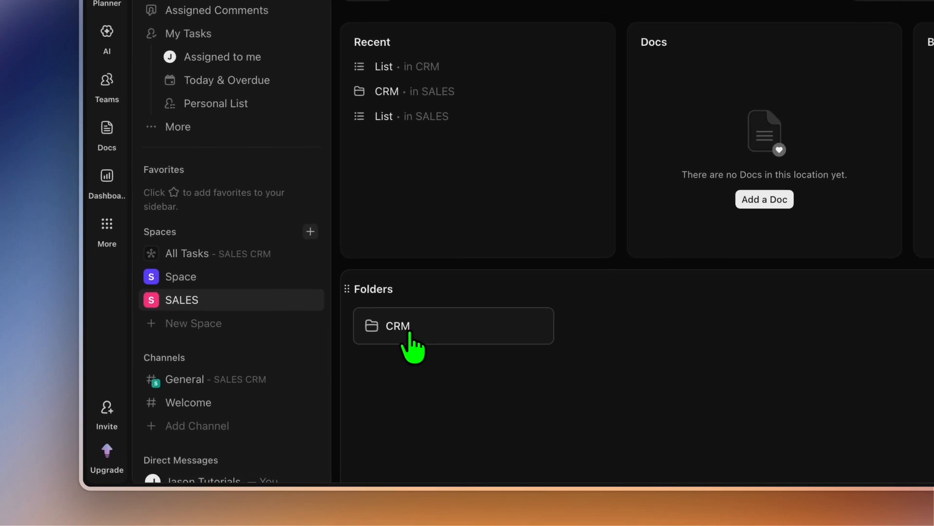
left_click(302, 385)
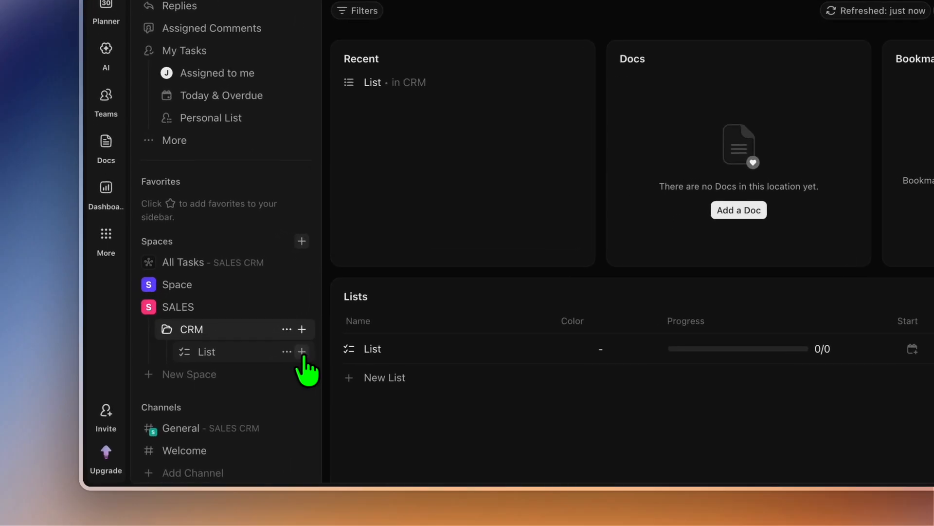
left_click(236, 392)
left_click(395, 291)
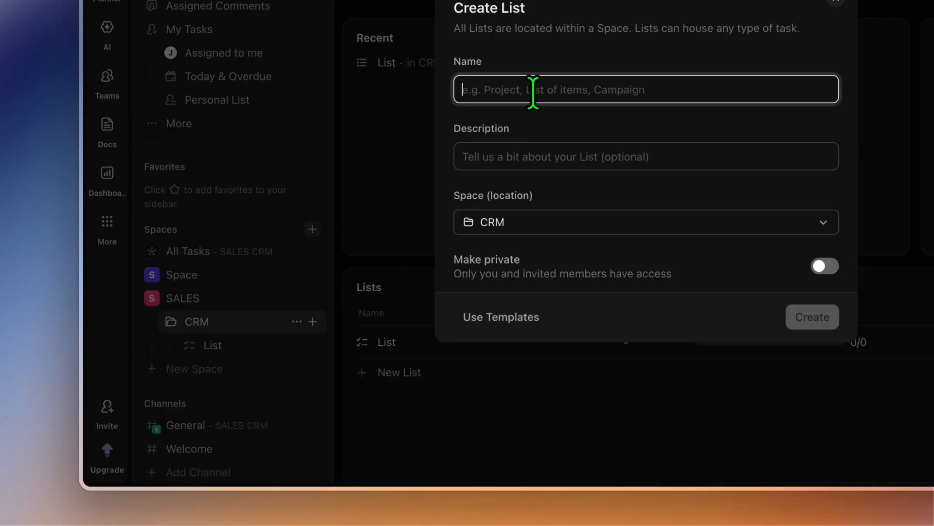
type("sales pipeline")
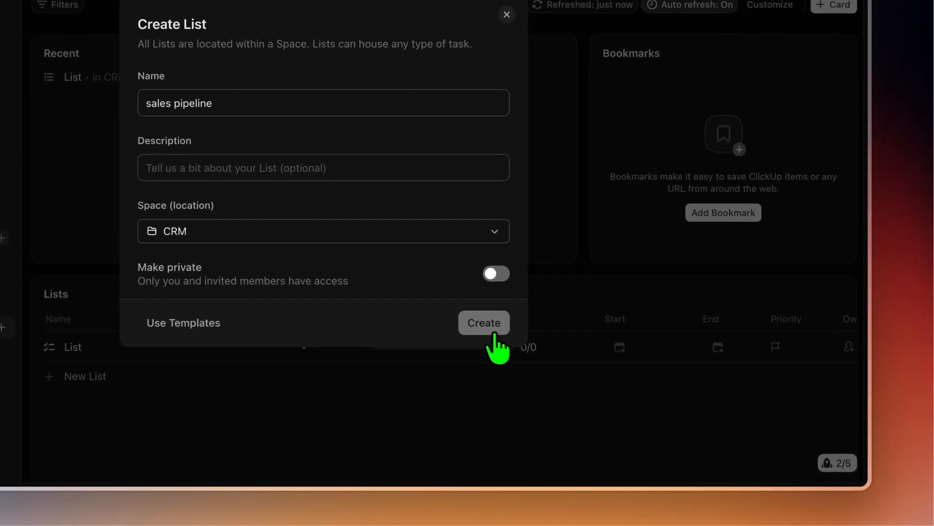
left_click(570, 375)
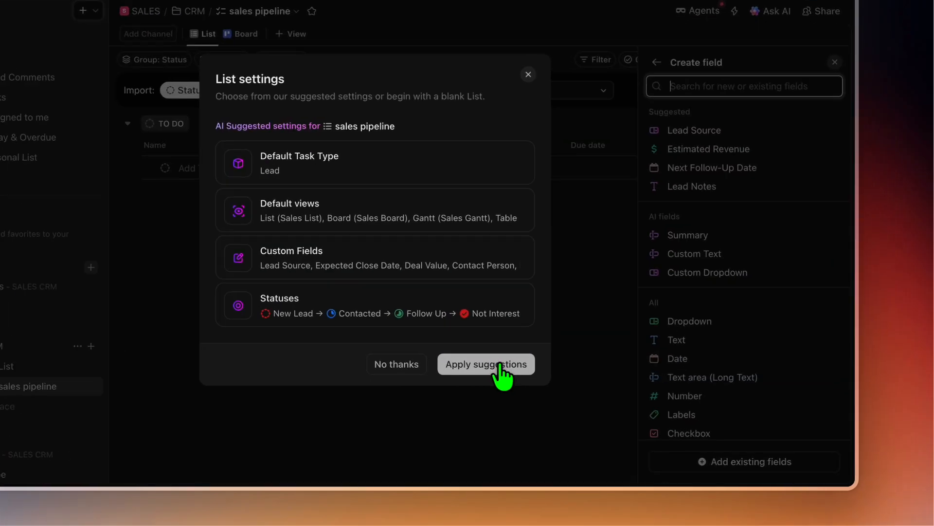
left_click(546, 391)
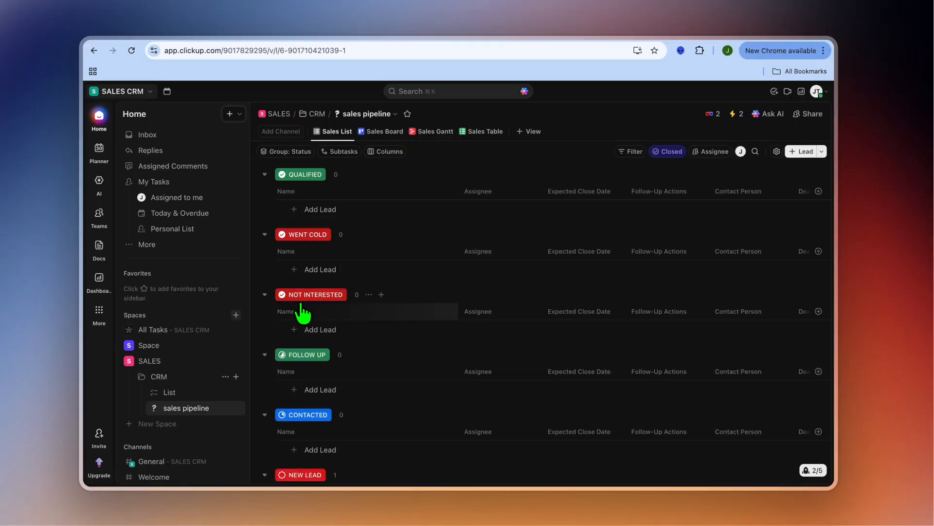
Add a lead to the New Lead group of the sales pipeline list, entering the lead's name.
scroll(311, 371, "down", 1)
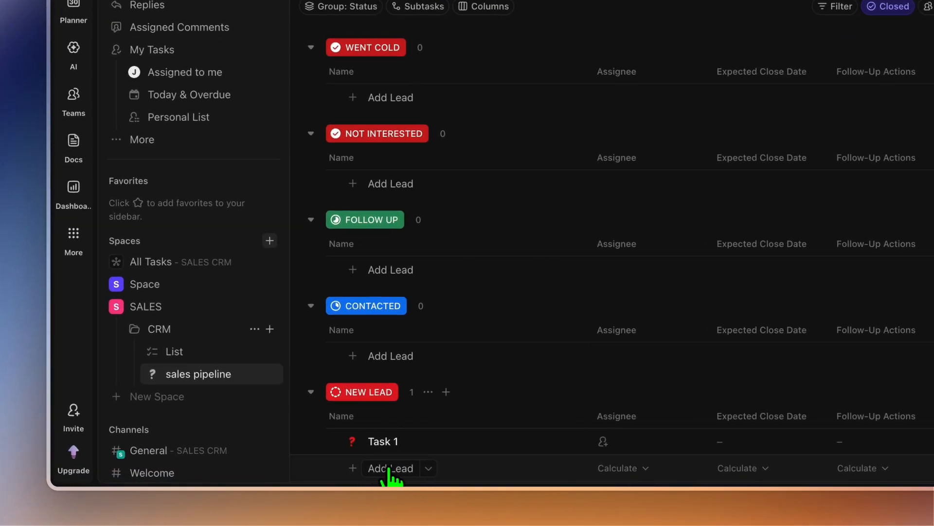
left_click(320, 474)
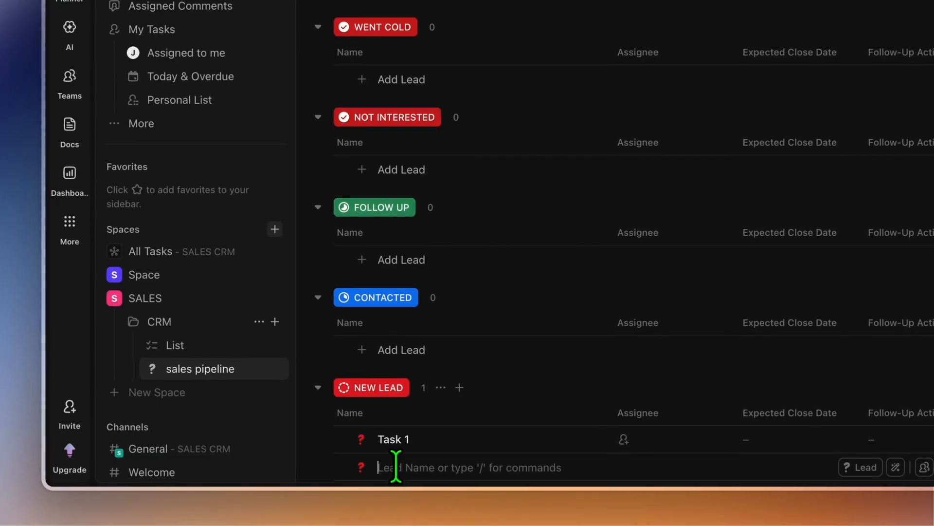
type("oniel")
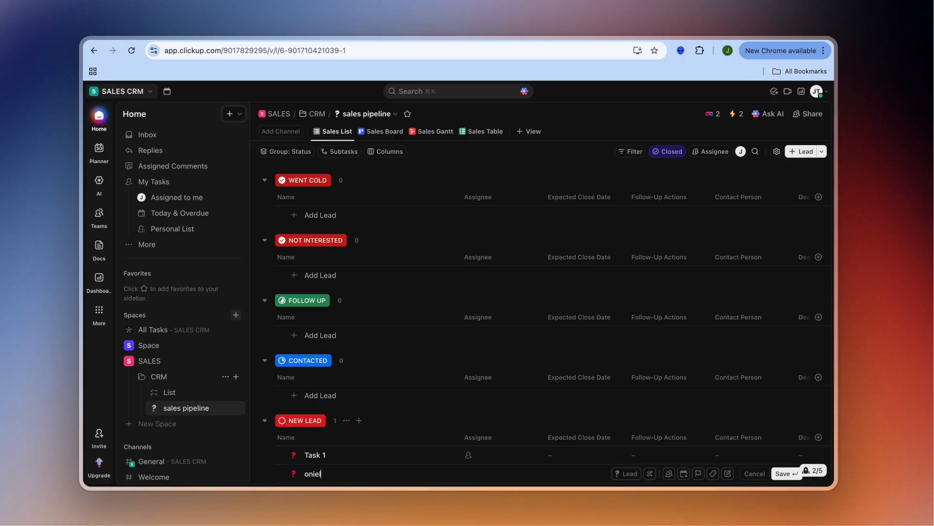
key("Return")
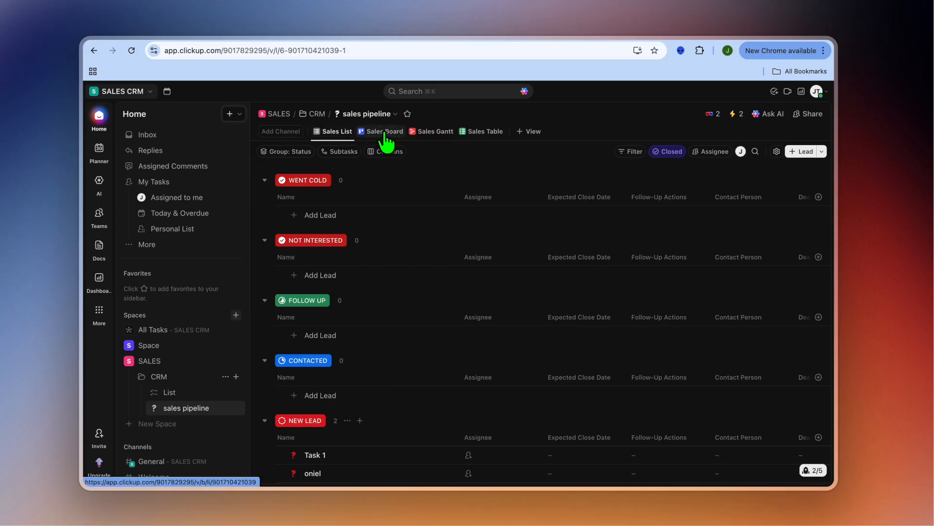
In the Sales Board view, move the added lead's card to Contacted and back to New Lead.
left_click(376, 131)
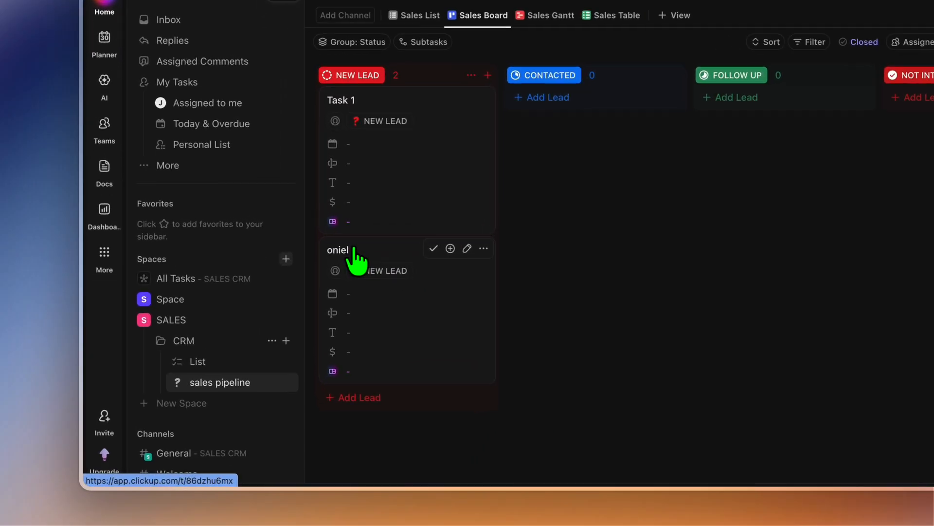
left_click_drag(355, 250, 554, 129)
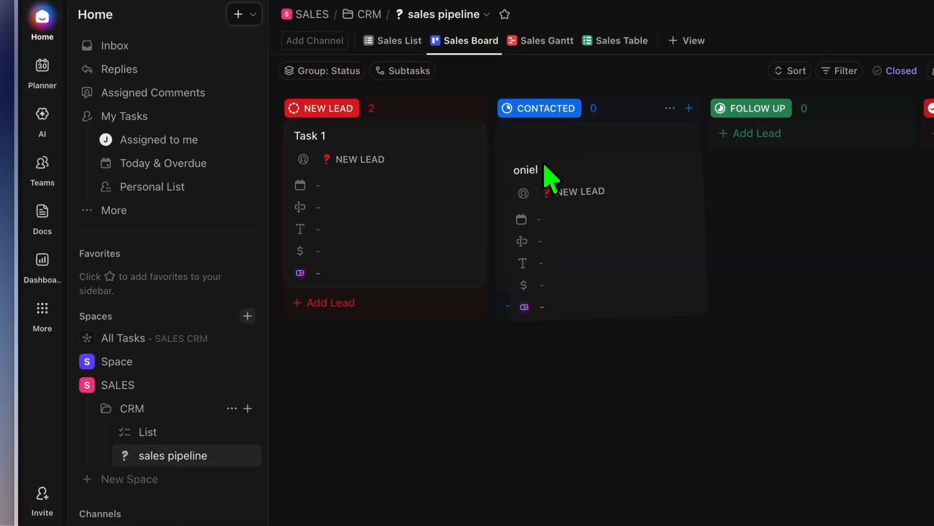
left_click_drag(544, 165, 544, 165)
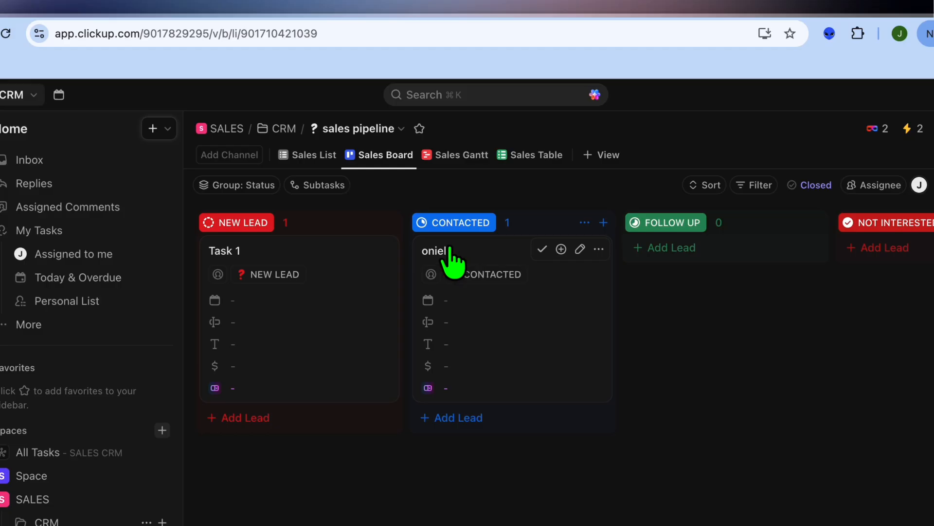
left_click_drag(440, 252, 239, 383)
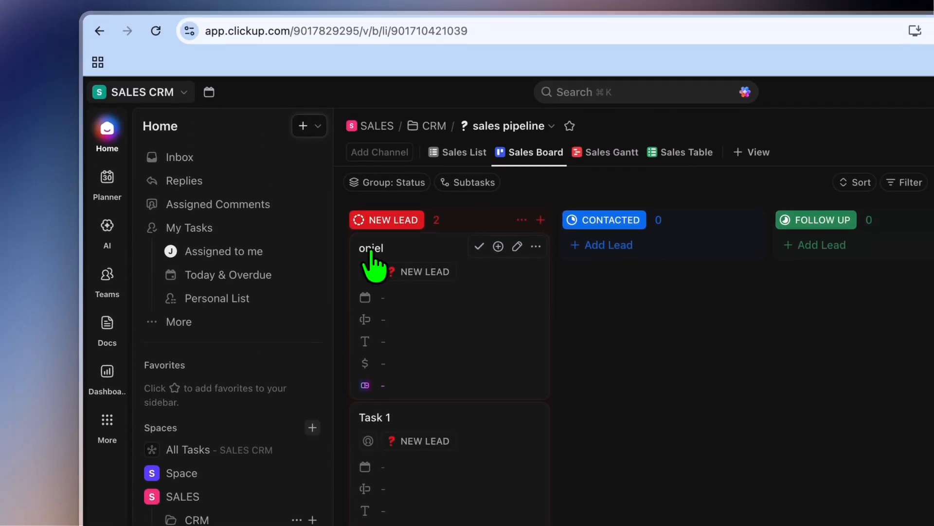
Open the added lead's details and examine its custom fields.
left_click(372, 265)
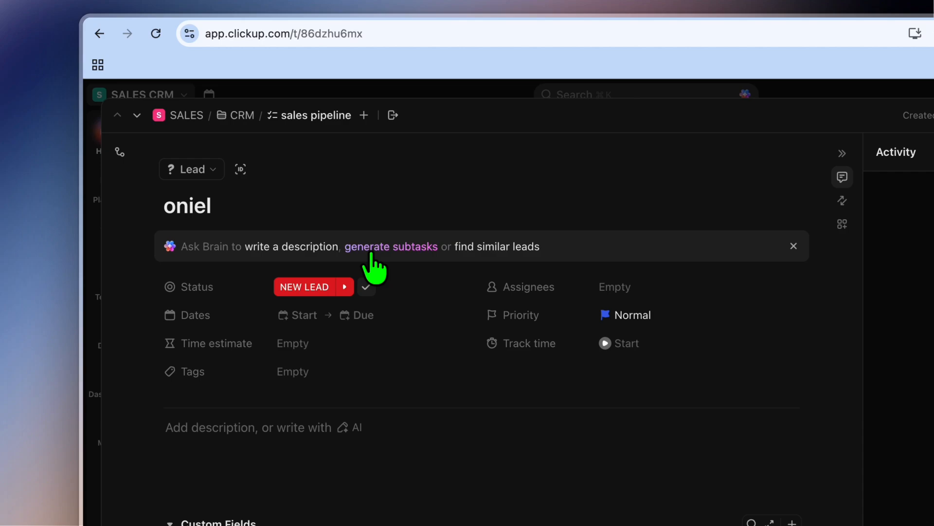
scroll(303, 420, "down", 5)
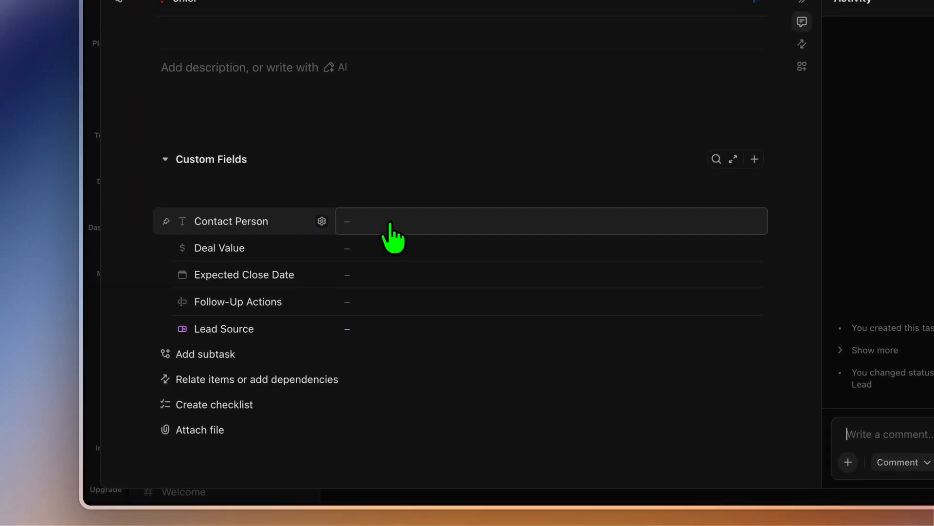
left_click(298, 288)
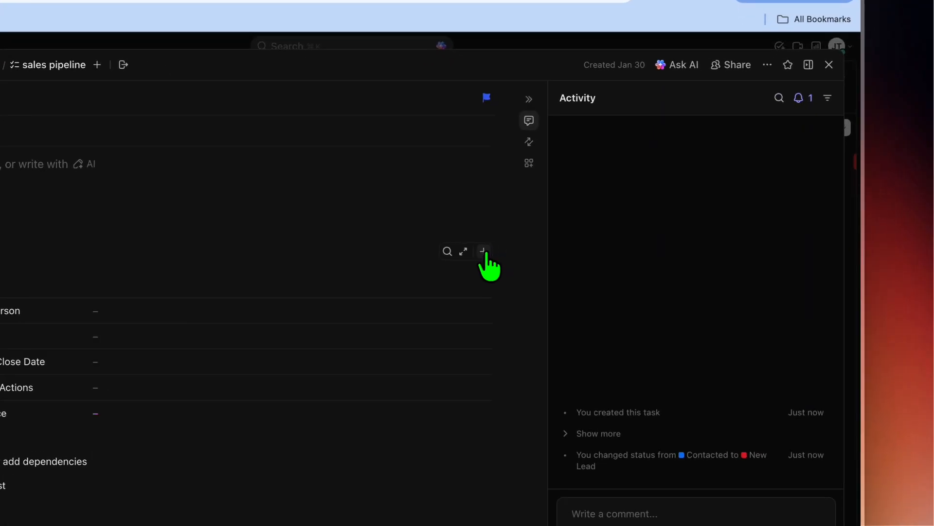
Create a custom field named "priorty" on the lead, with the Text type and manual fill.
left_click(484, 251)
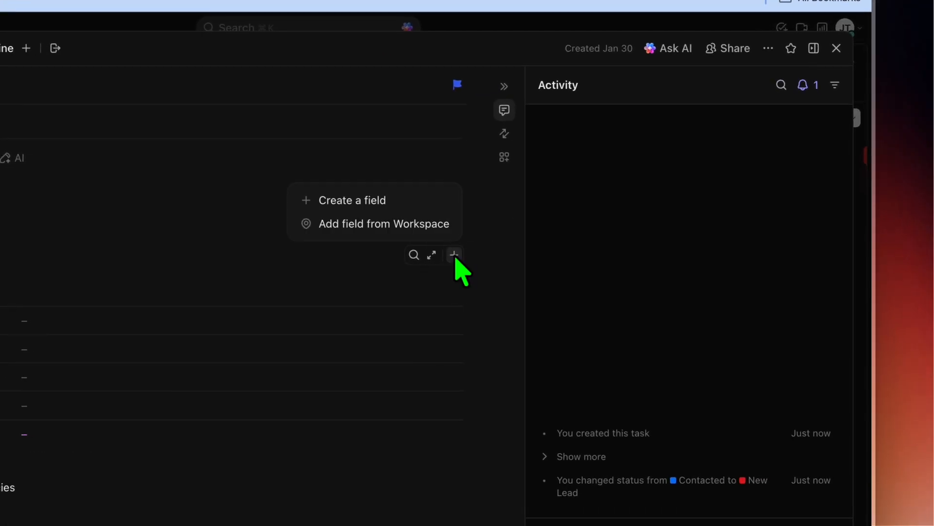
left_click(395, 200)
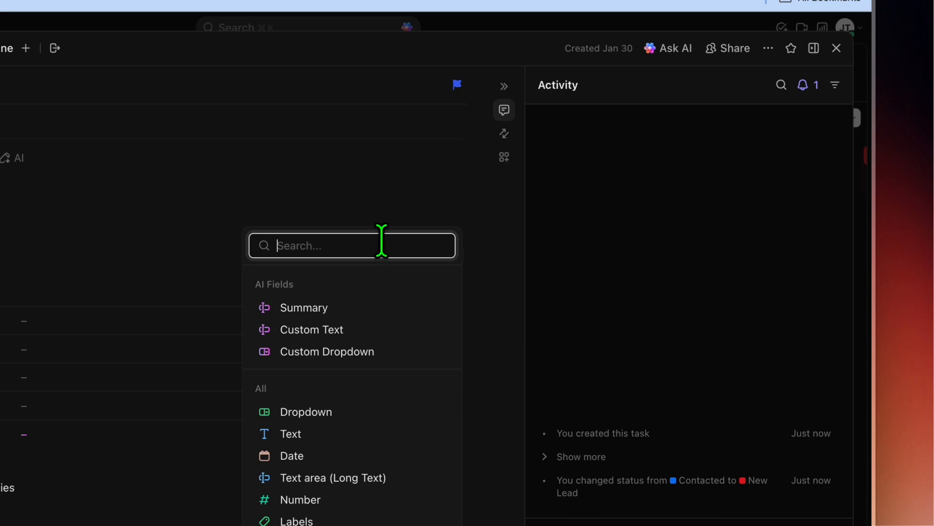
left_click(343, 331)
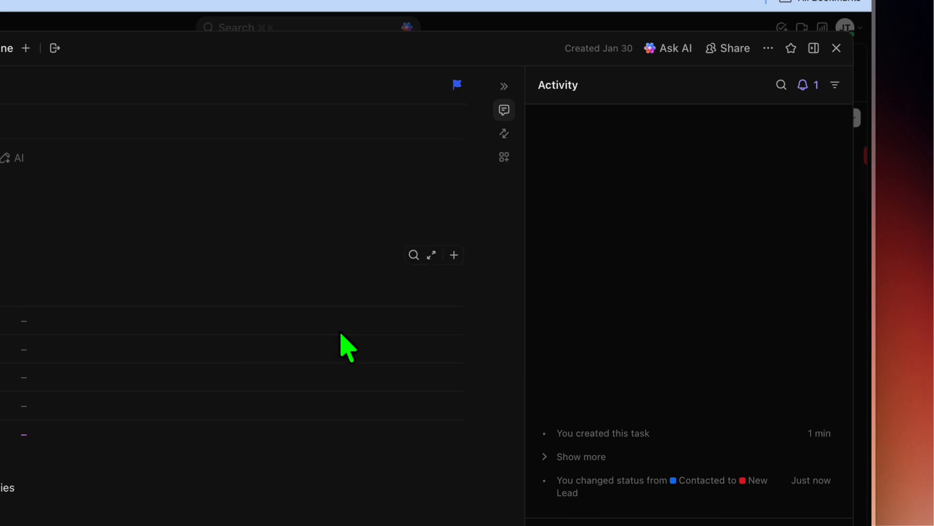
type("pri")
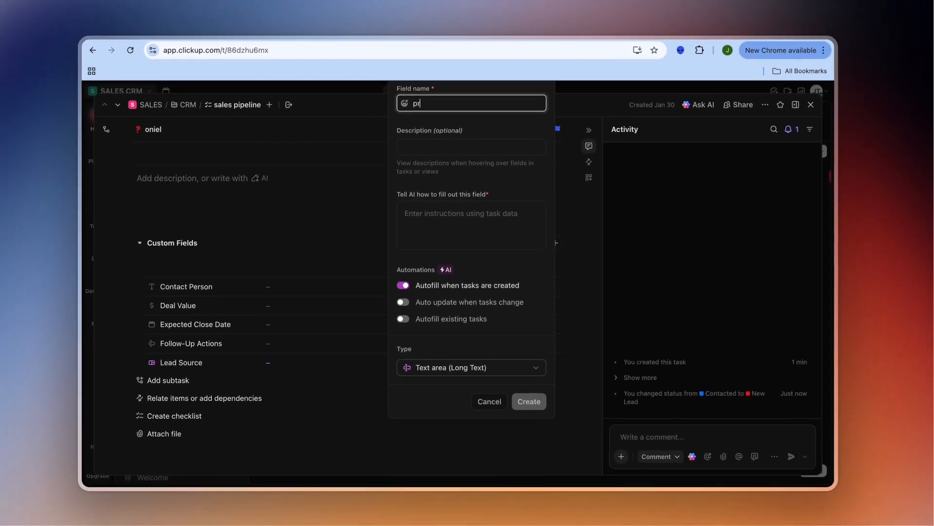
type("orty")
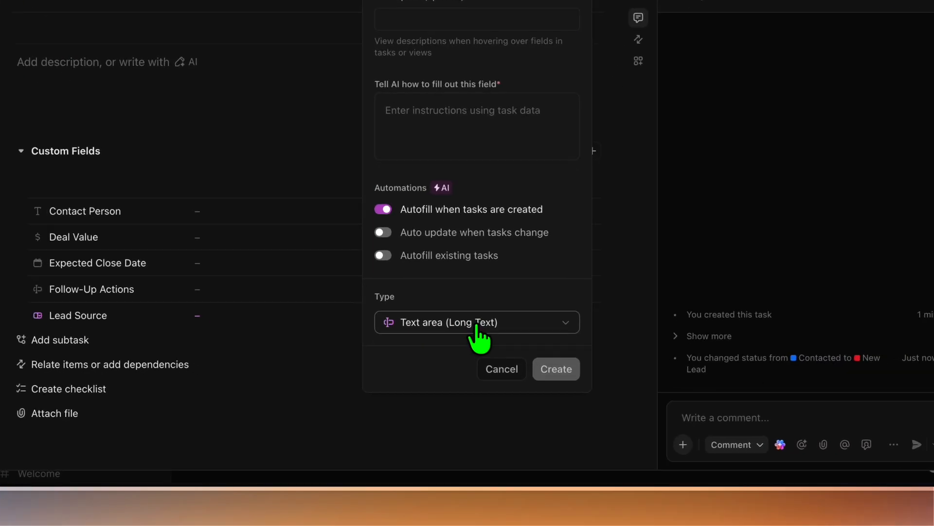
left_click(476, 326)
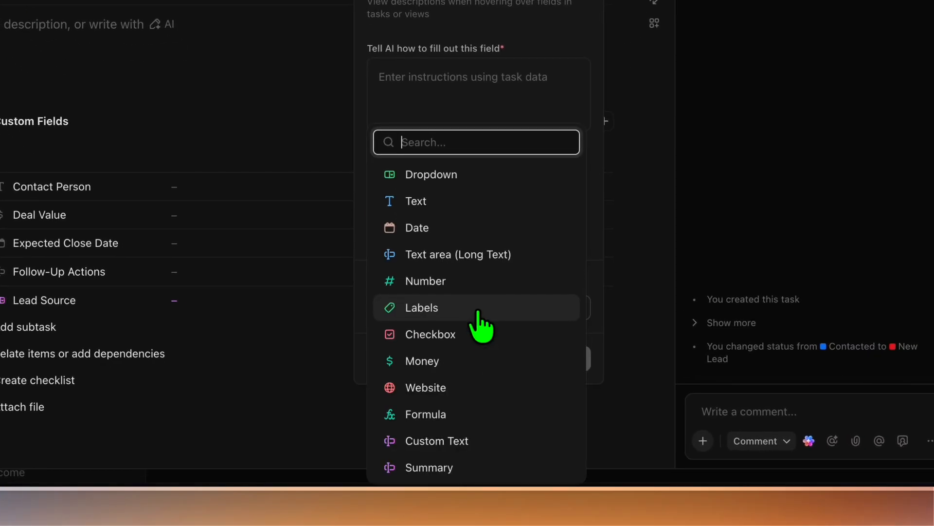
left_click(472, 204)
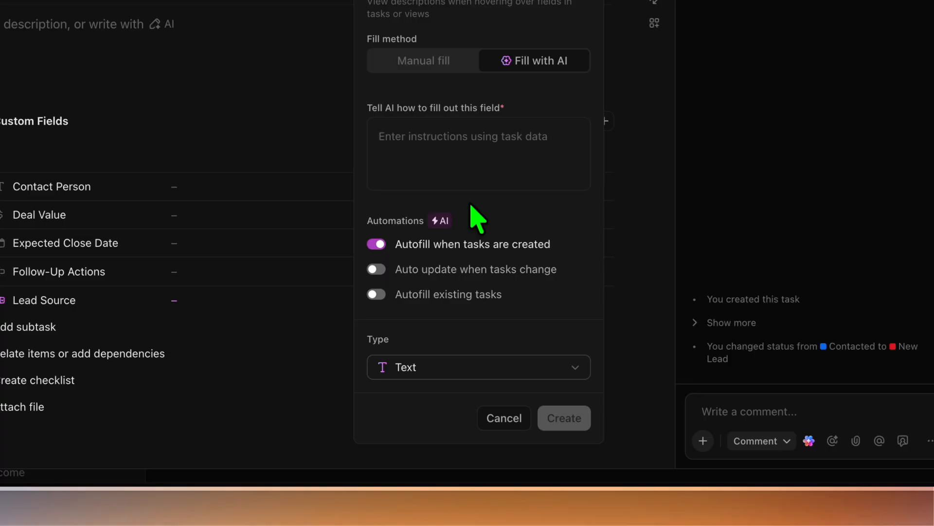
left_click(431, 62)
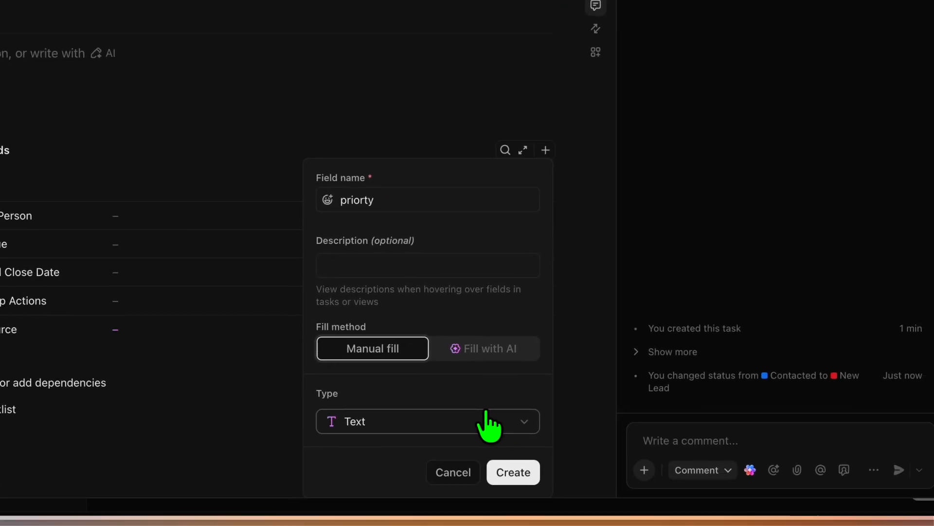
left_click(515, 473)
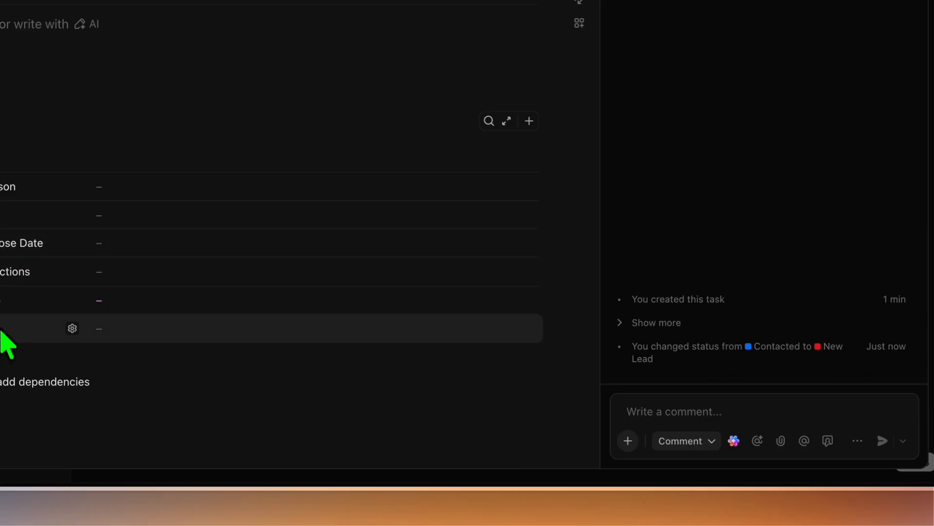
Set the lead's Lead Source field to Website.
left_click(151, 332)
left_click(151, 299)
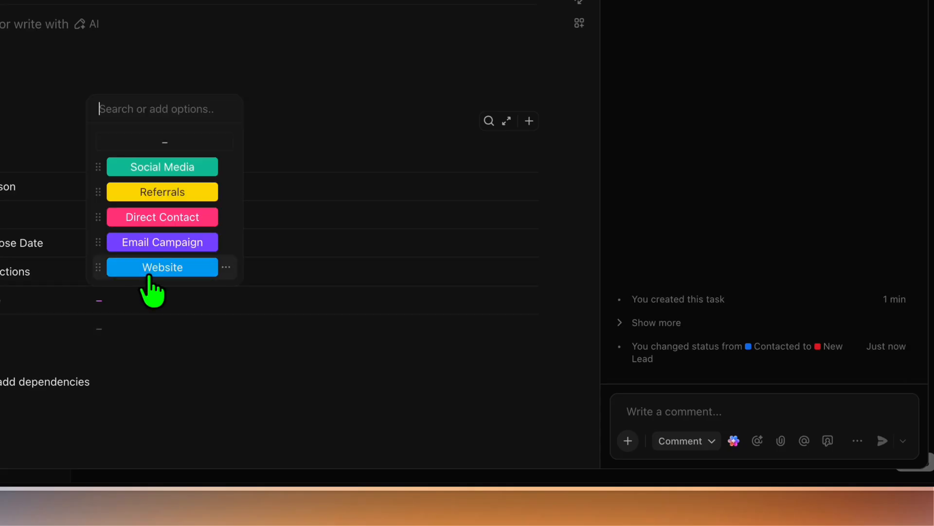
left_click(171, 341)
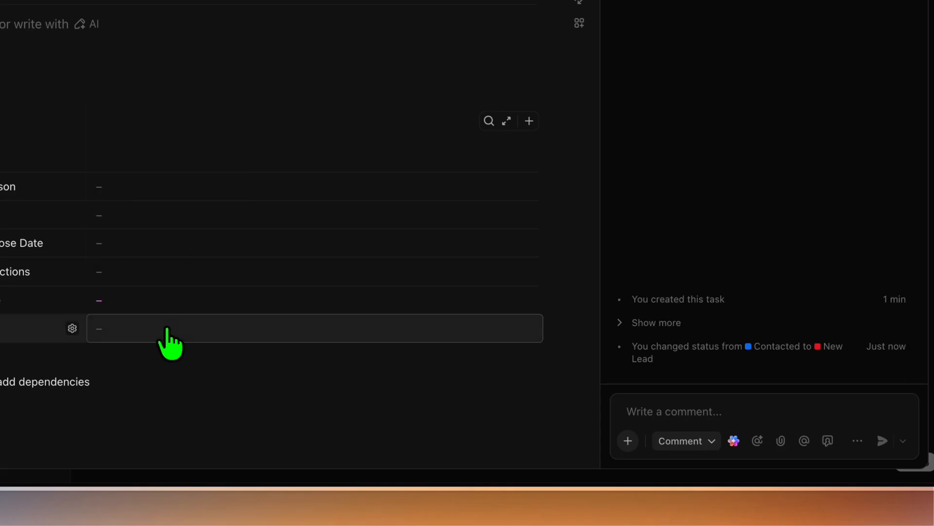
left_click(147, 299)
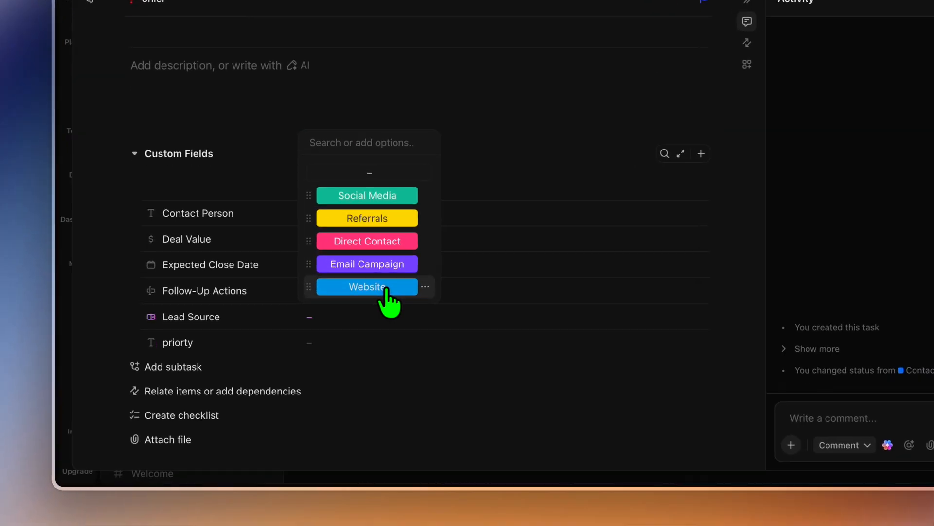
left_click(310, 340)
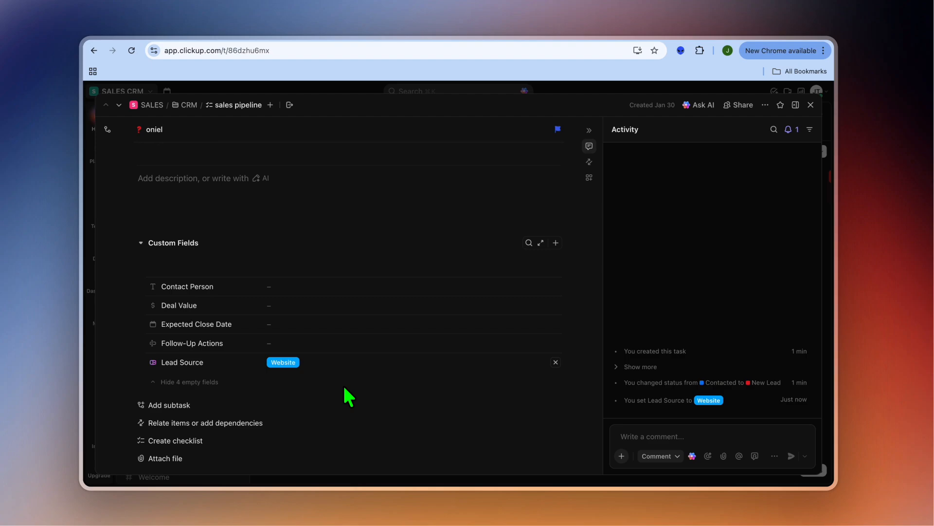
Set the lead's due date to 2/6/26 at 3:30 pm and close its details.
scroll(349, 396, "up", 3)
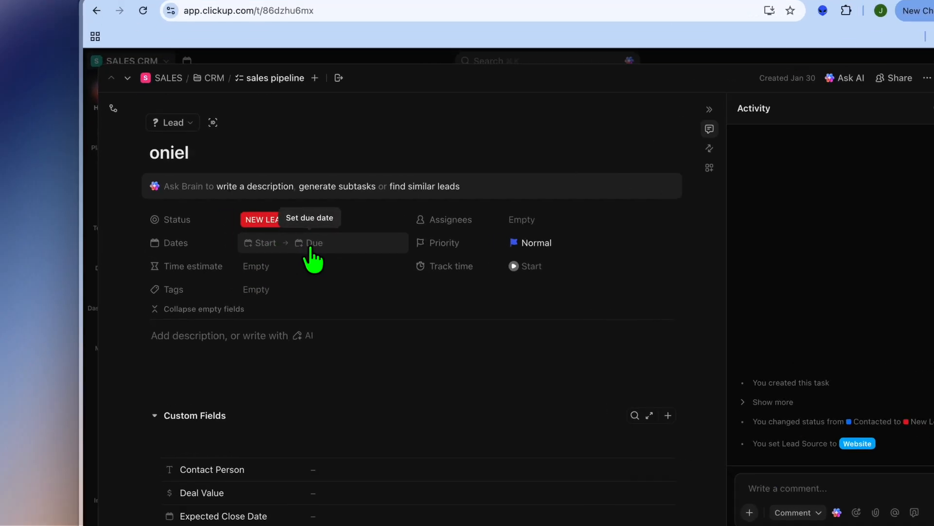
left_click(267, 238)
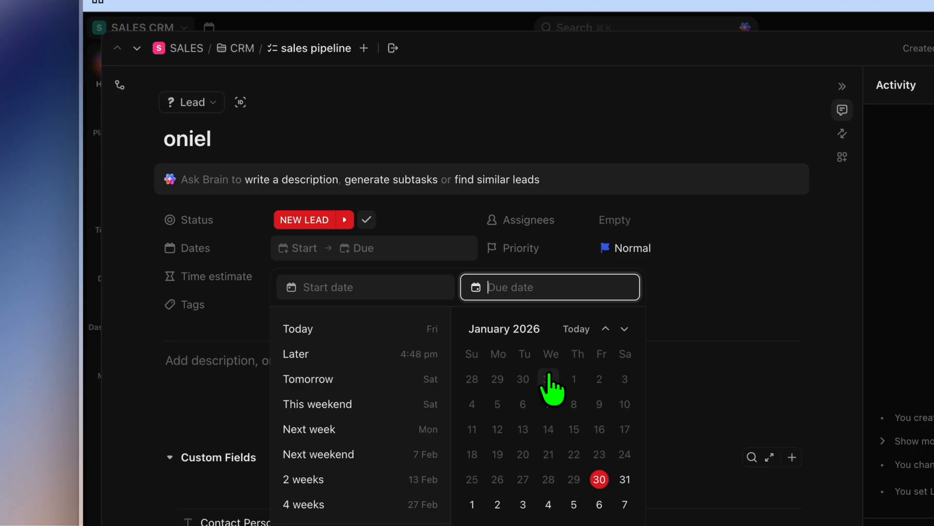
left_click(600, 505)
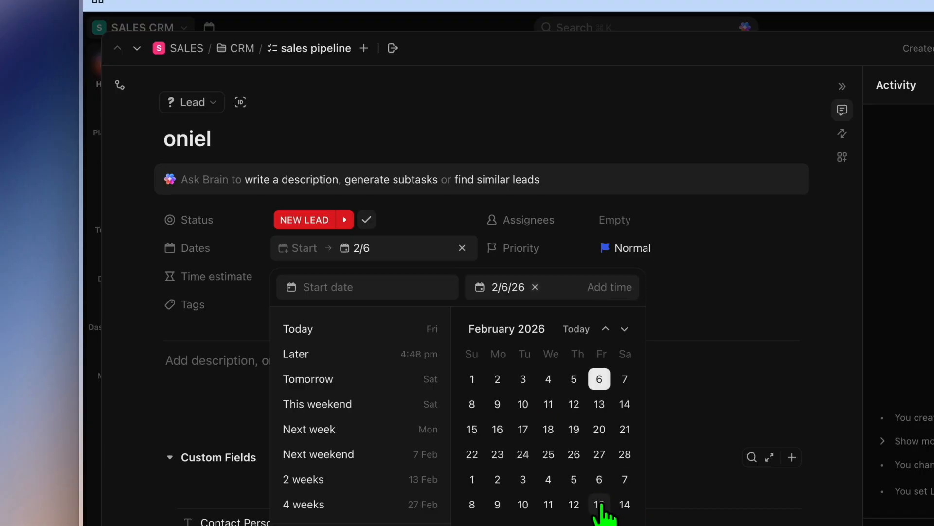
left_click(600, 288)
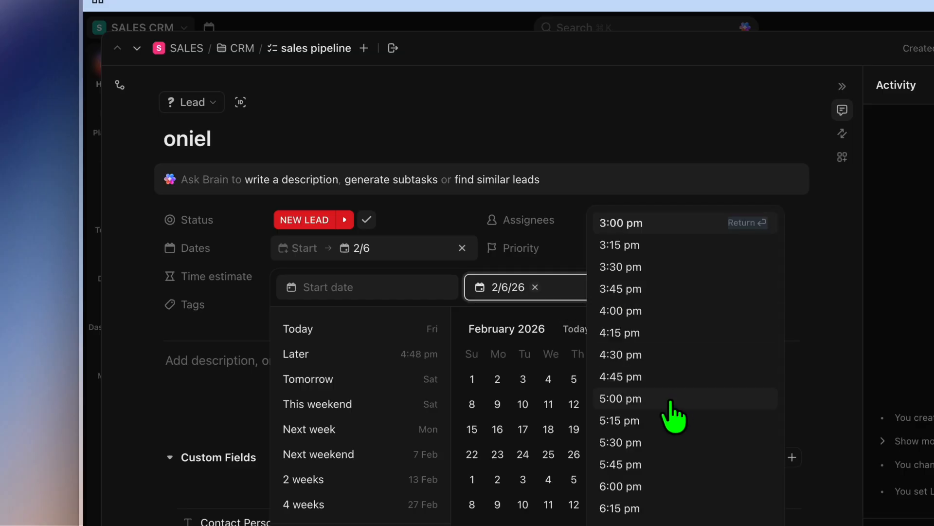
scroll(671, 409, "up", 1)
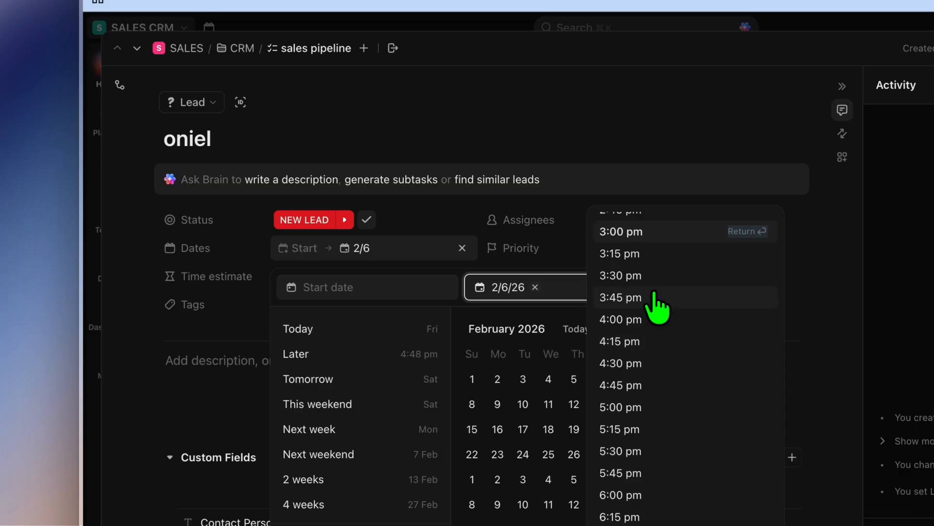
left_click(652, 275)
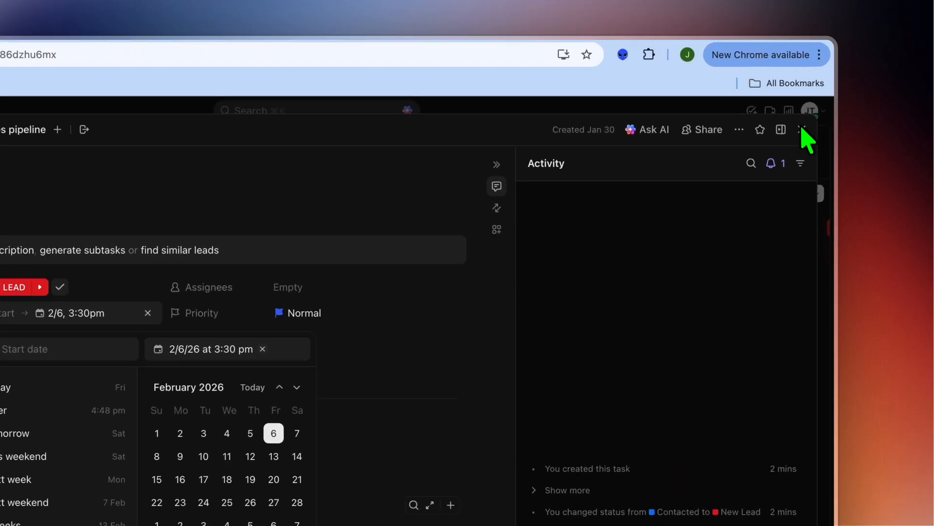
left_click(811, 105)
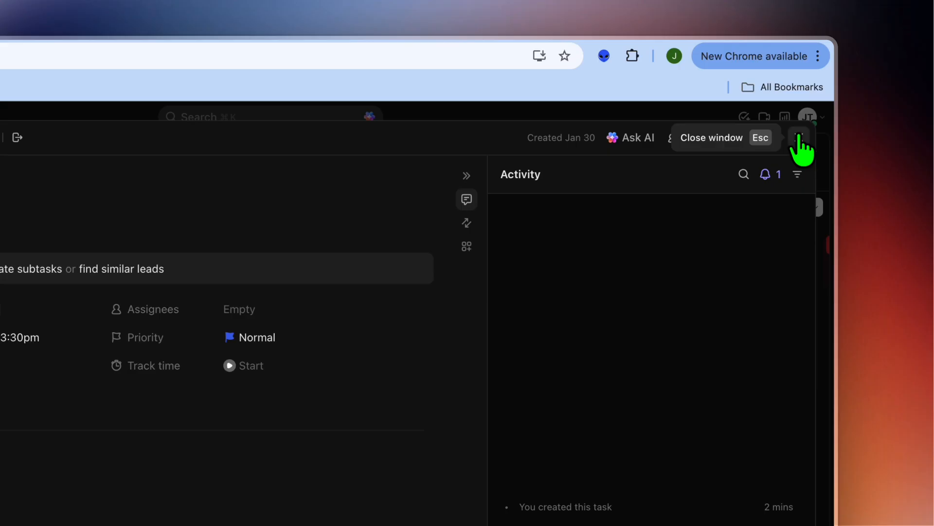
left_click(798, 140)
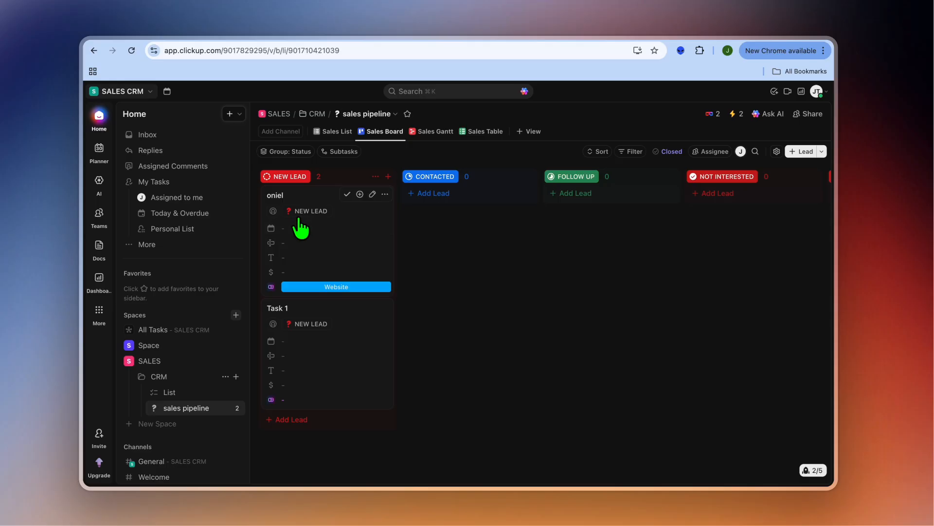
Reopen the lead from the board, examine its custom fields and file attachment option, and close its details.
left_click(276, 195)
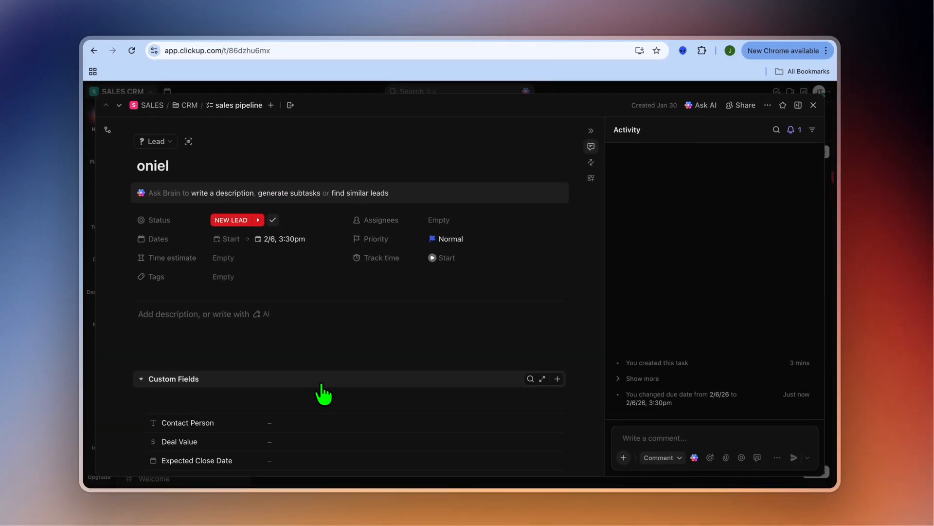
scroll(323, 393, "down", 5)
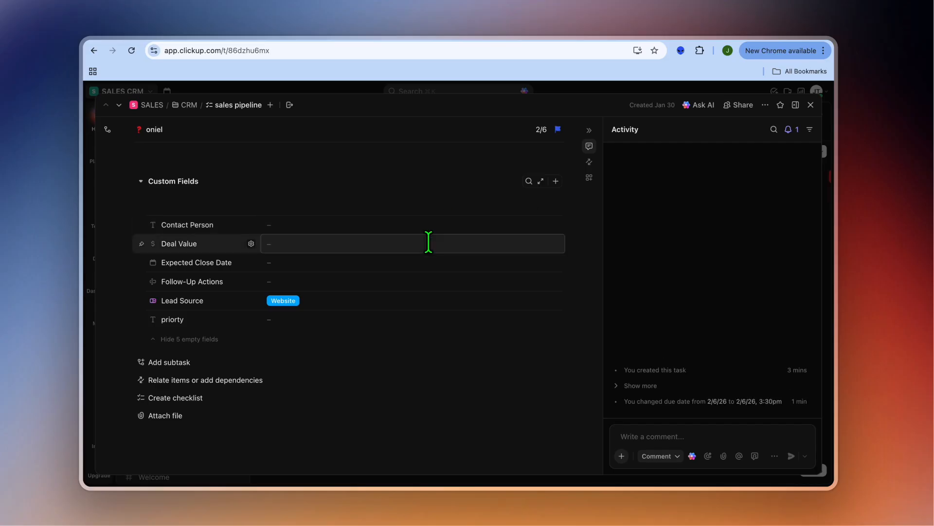
scroll(428, 242, "up", 5)
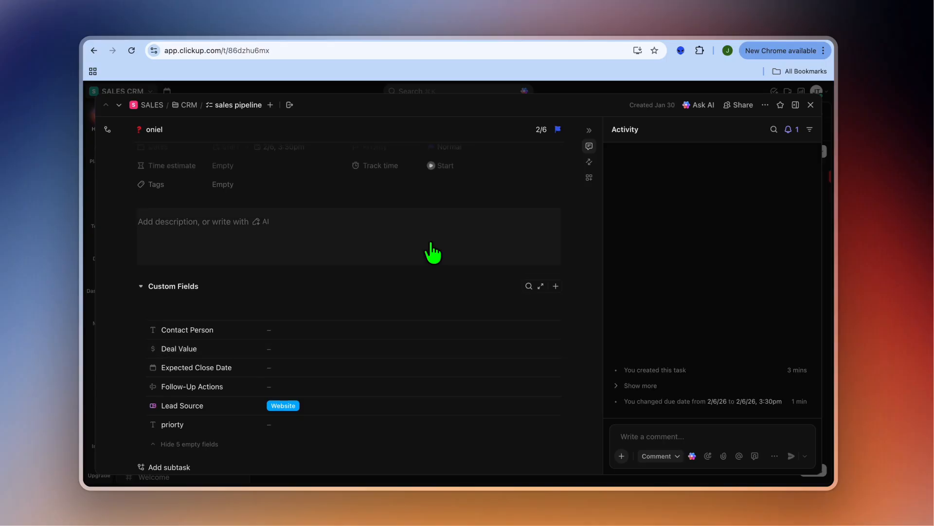
scroll(432, 252, "down", 4)
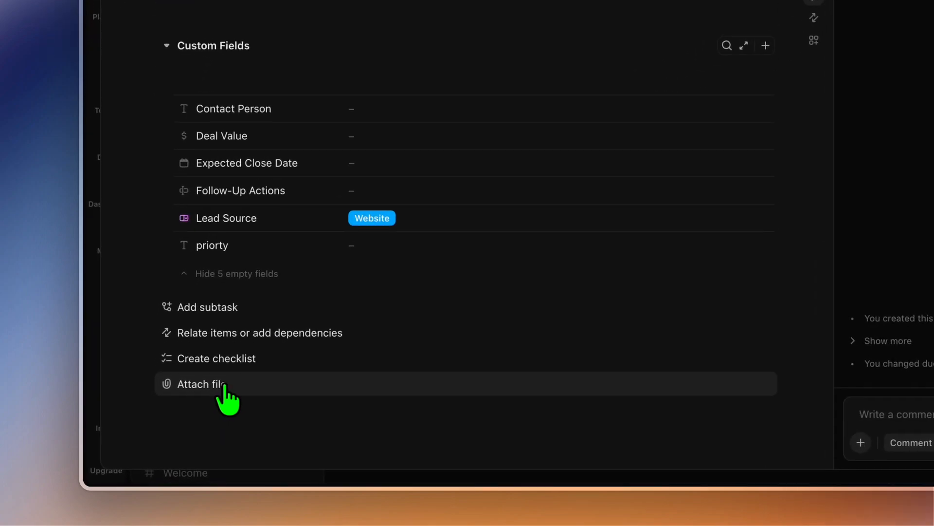
left_click(224, 385)
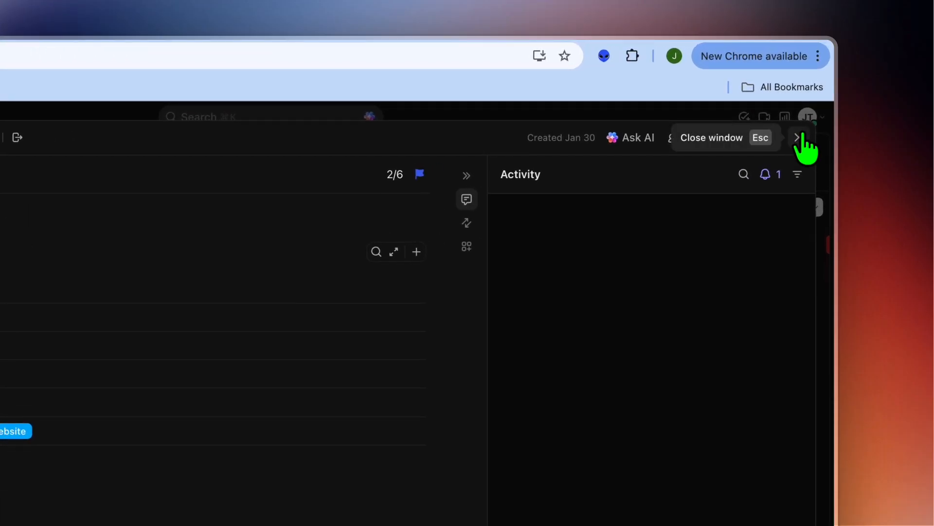
left_click(800, 139)
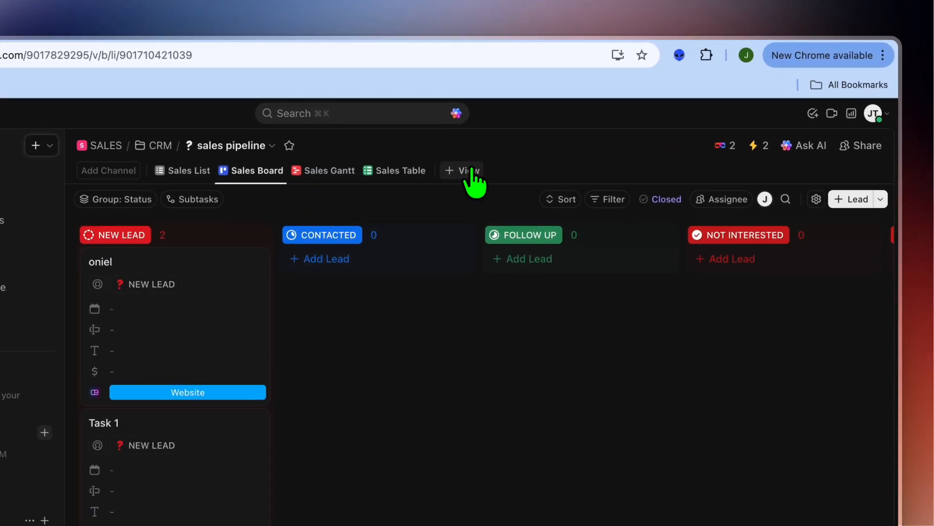
Add a Board – Kanban view and a Timeline view to the sales pipeline list.
left_click(534, 131)
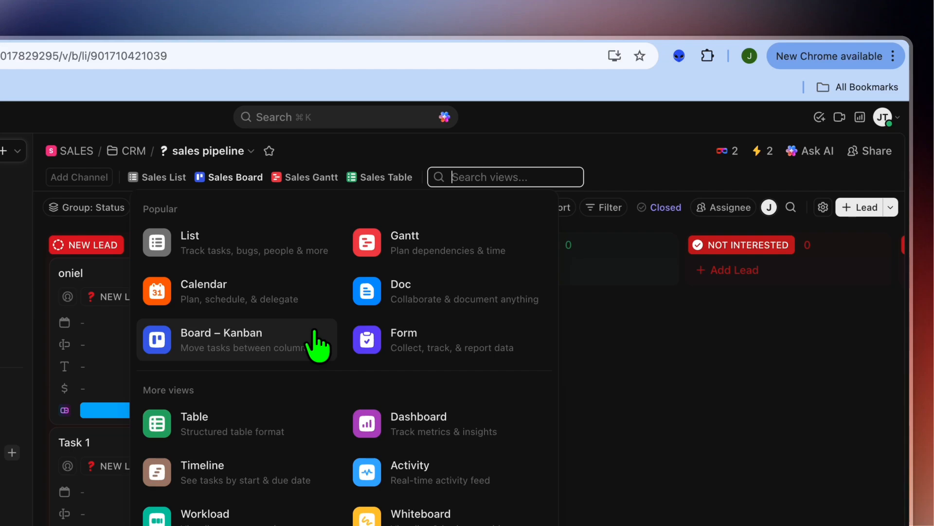
left_click(232, 337)
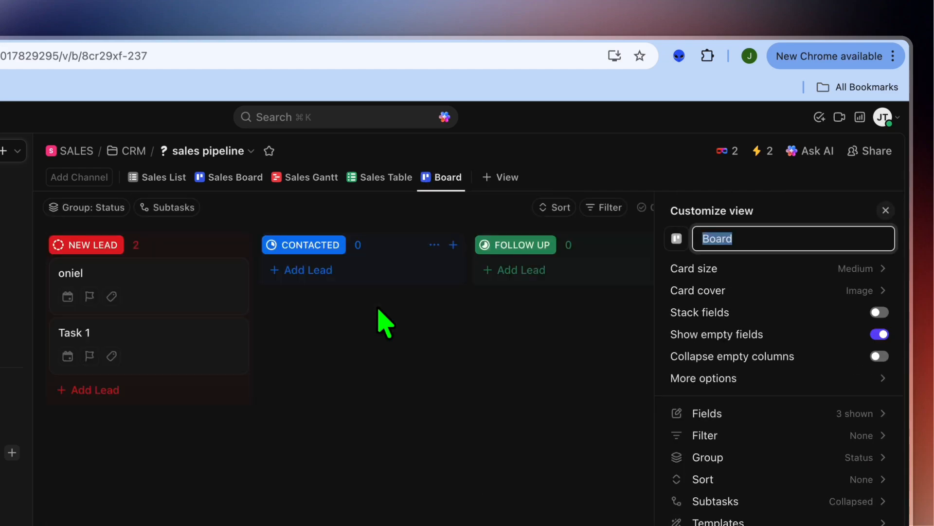
left_click(493, 181)
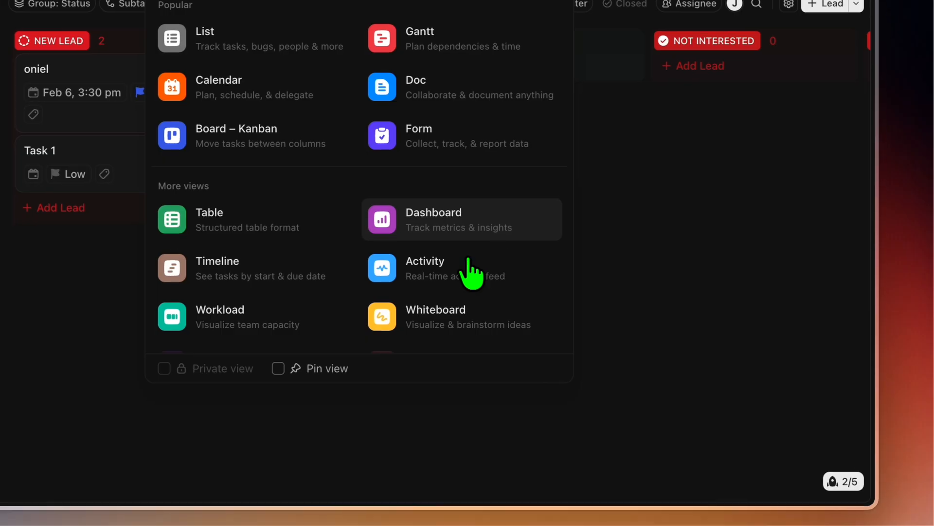
left_click(240, 258)
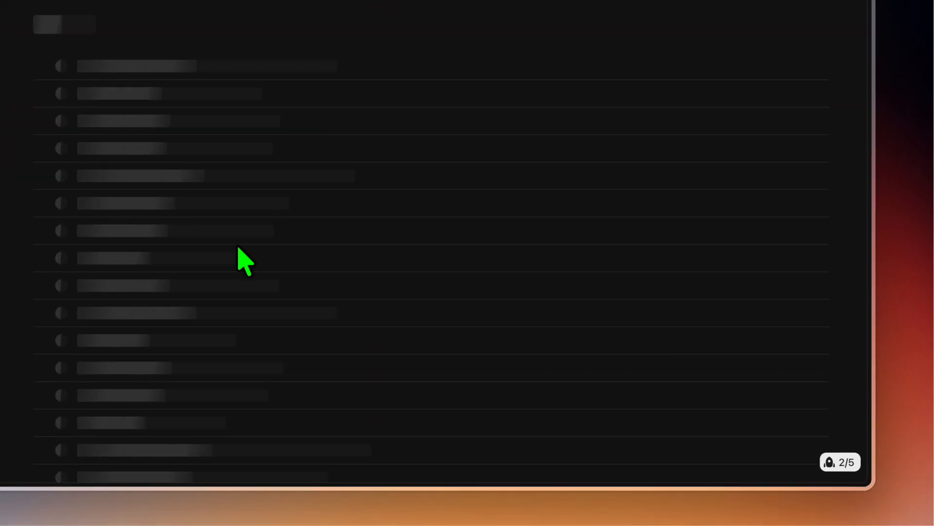